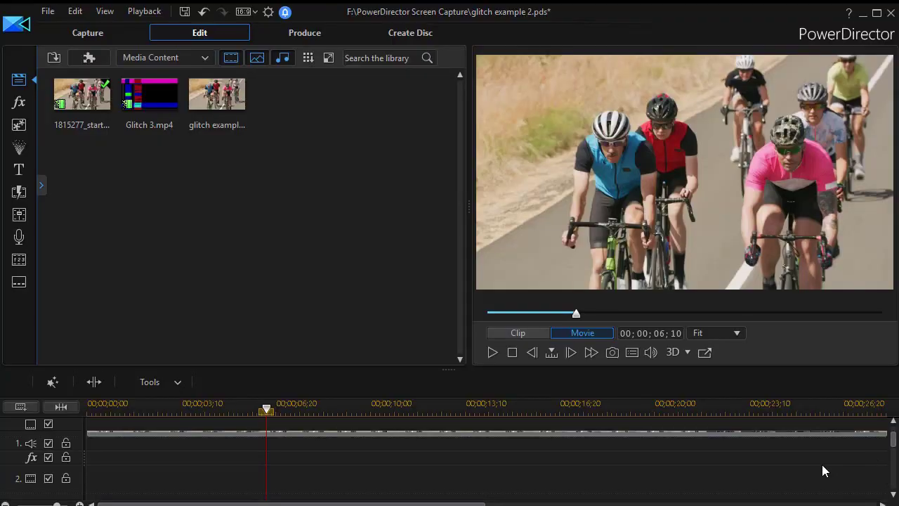
- Scroll the timeline to show the cyclist footage on video track 1 of the glitch example 2 project
{"action": "left_click_drag", "start_coordinate": [893, 446], "coordinate": [894, 428]}
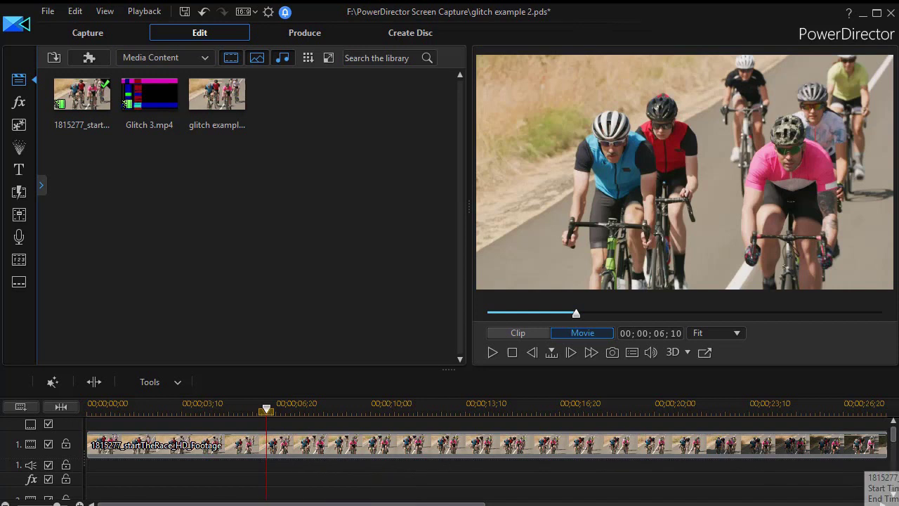
- Place a second copy of the 1815277_startTheRace cyclist clip from the library onto video track 2
{"action": "left_click_drag", "start_coordinate": [895, 439], "coordinate": [896, 451]}
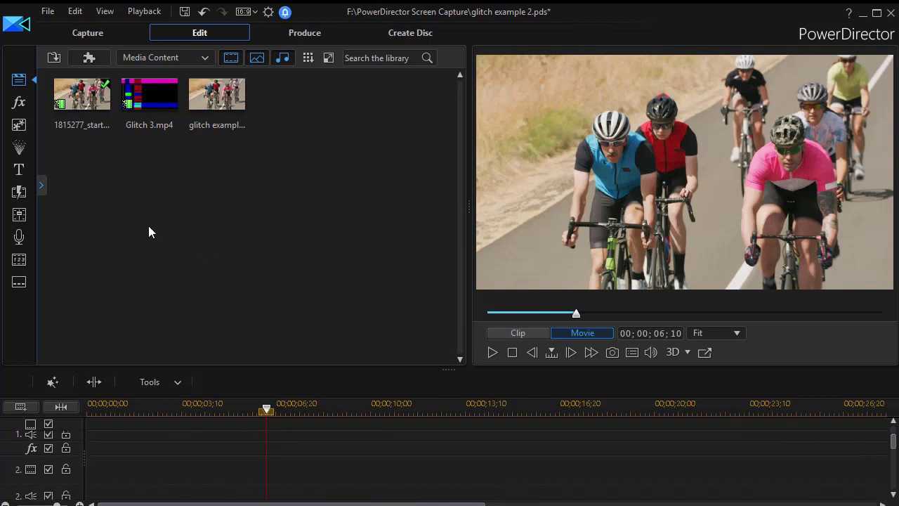
{"action": "left_click", "coordinate": [85, 109]}
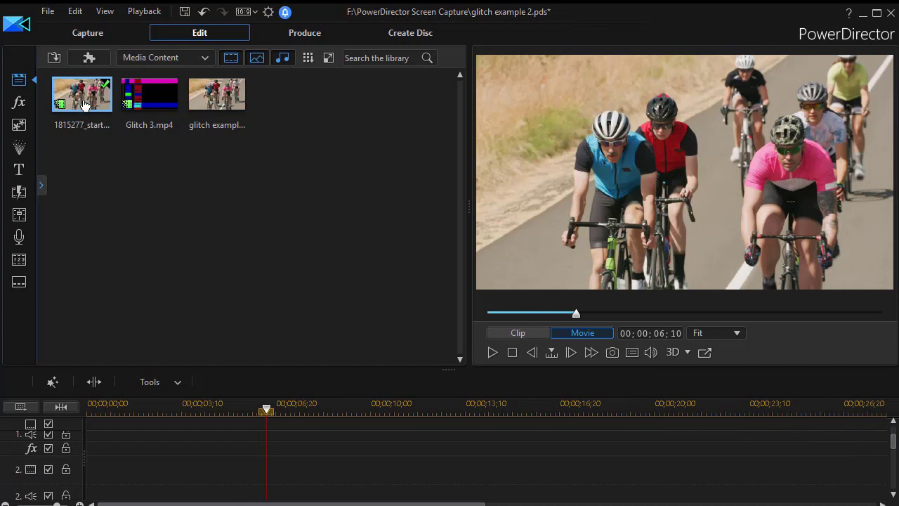
{"action": "left_click_drag", "start_coordinate": [84, 105], "coordinate": [70, 489]}
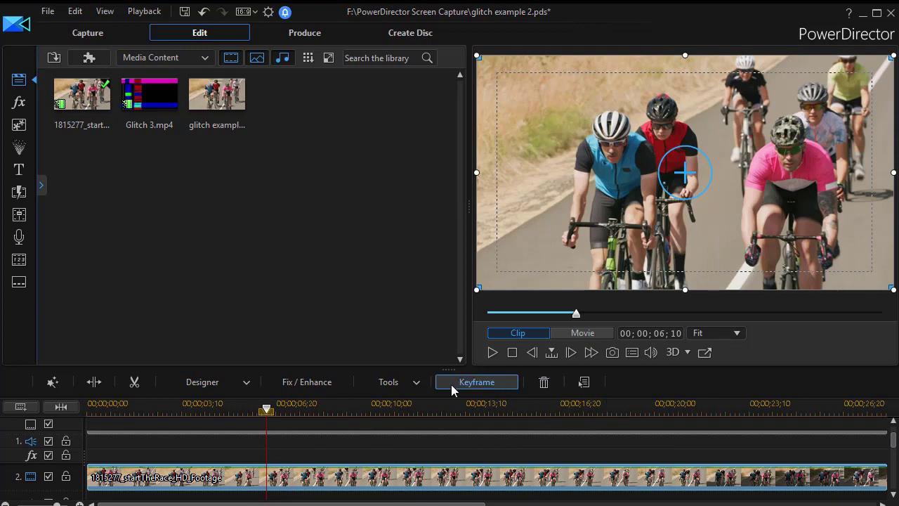
- Preview the project briefly, return the playhead to 00;00;00;00, and select the track 2 clip
{"action": "left_click", "coordinate": [493, 353]}
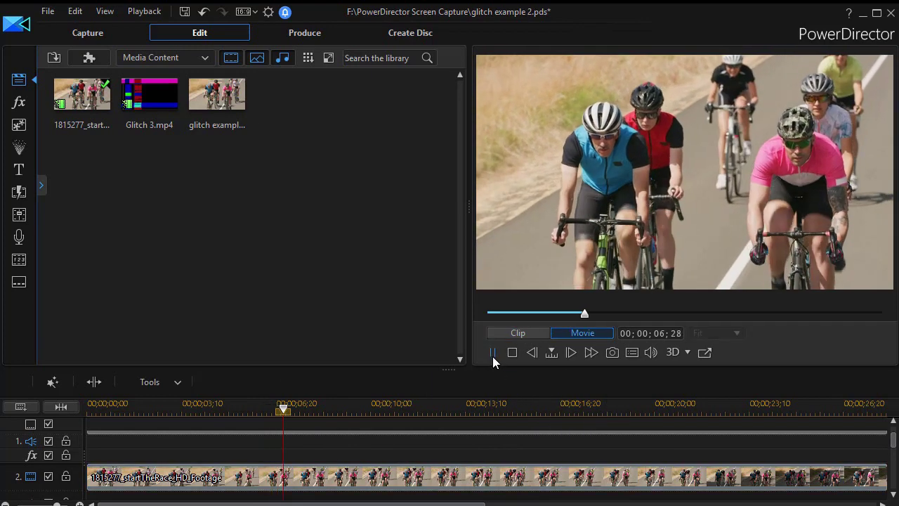
{"action": "left_click", "coordinate": [492, 354]}
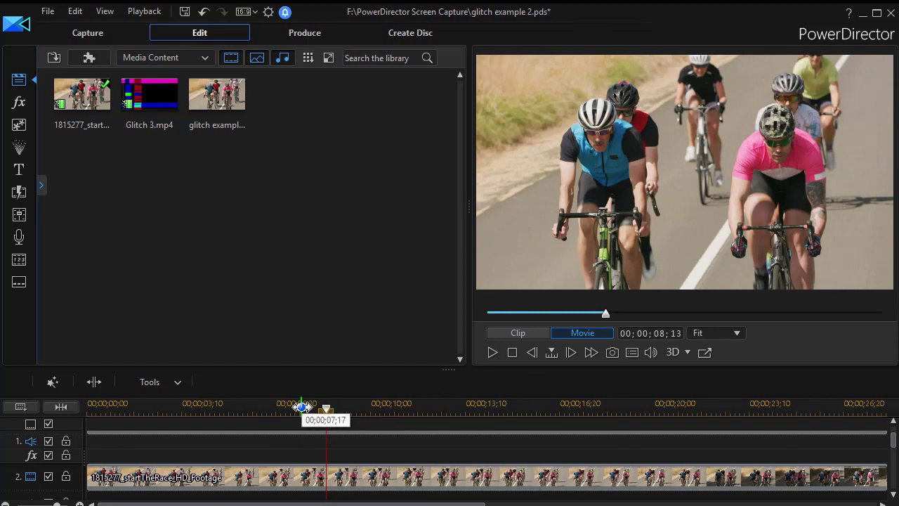
{"action": "left_click_drag", "start_coordinate": [305, 409], "coordinate": [47, 427]}
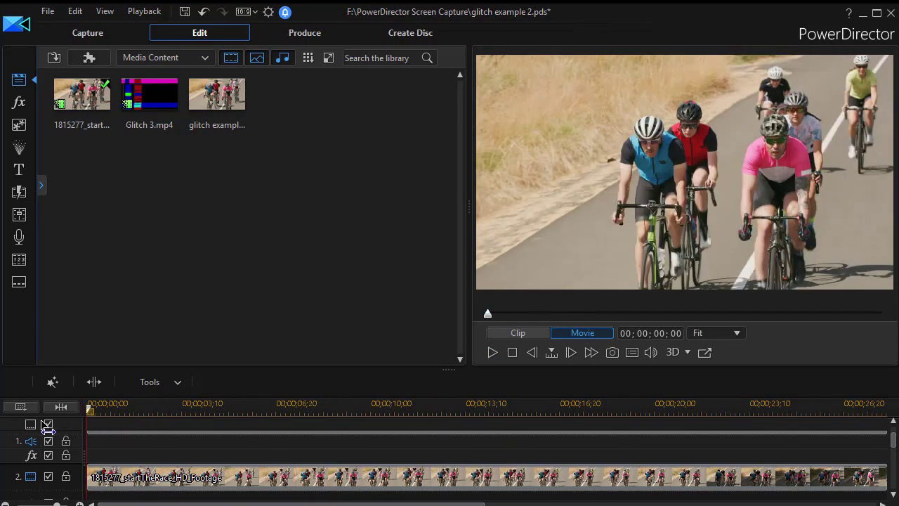
{"action": "left_click", "coordinate": [307, 480]}
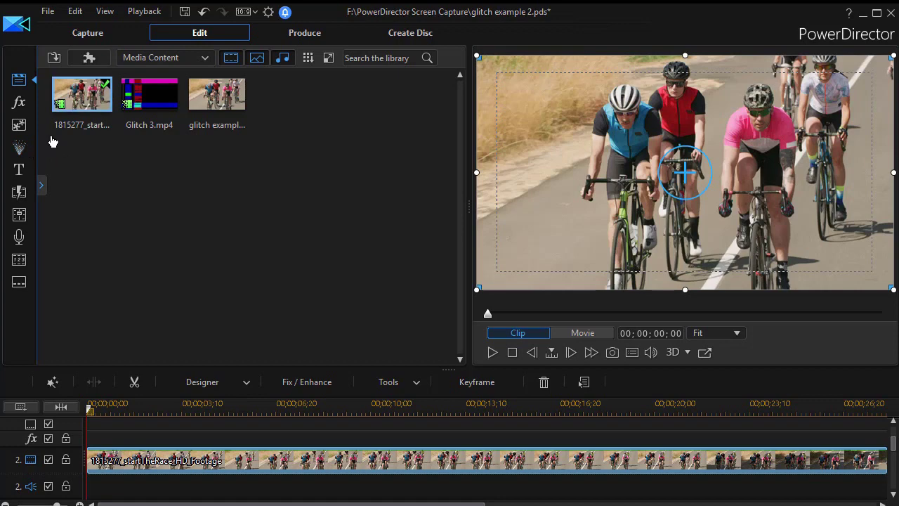
- Apply the Gaussian Blur video effect to the cyclist clip on track 2
{"action": "left_click", "coordinate": [20, 104]}
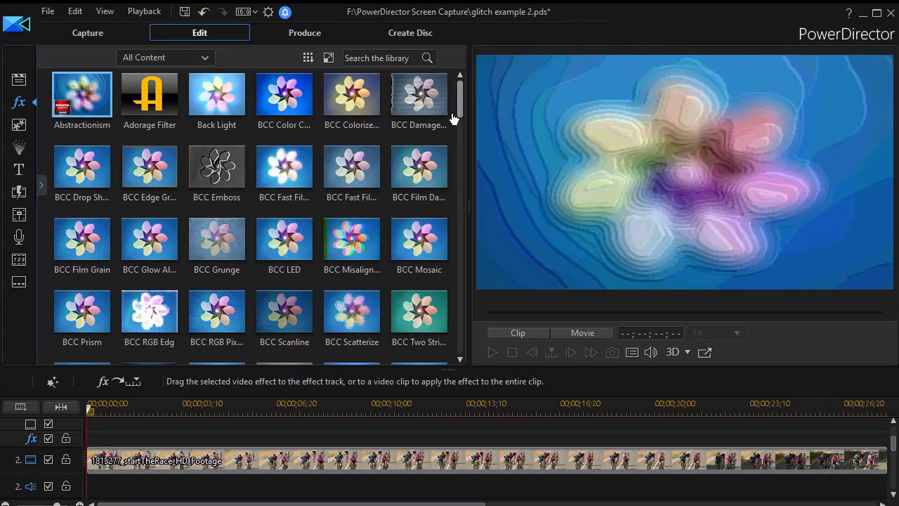
{"action": "scroll", "coordinate": [454, 136], "scroll_direction": "down", "scroll_amount": 6}
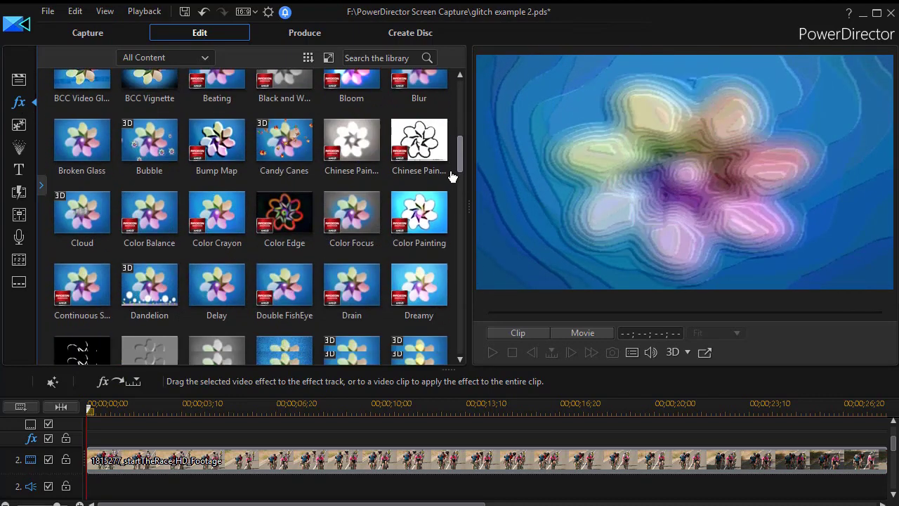
{"action": "scroll", "coordinate": [452, 188], "scroll_direction": "down", "scroll_amount": 3}
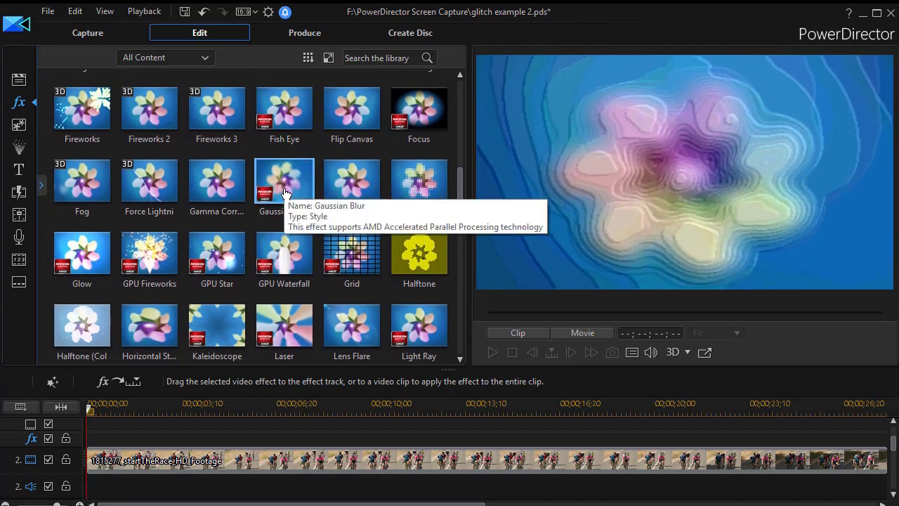
{"action": "left_click_drag", "start_coordinate": [283, 193], "coordinate": [275, 467]}
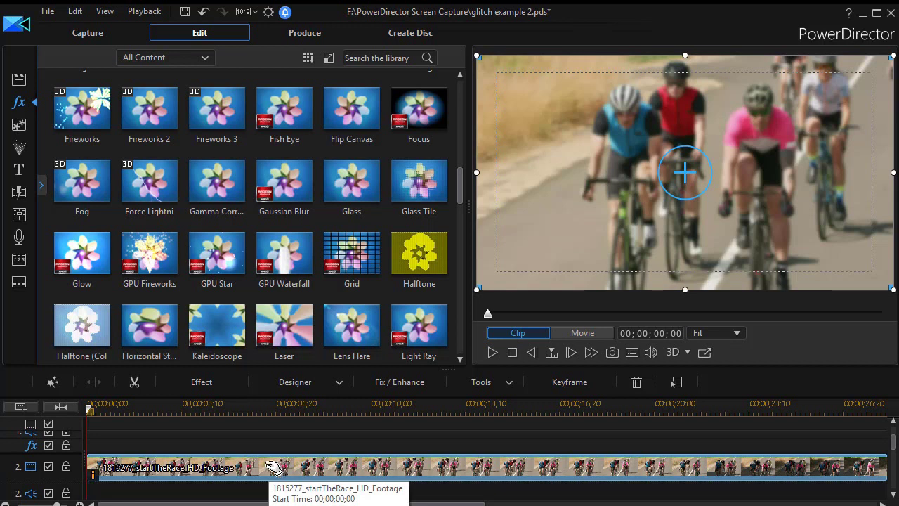
- Set the Gaussian Blur Degree to 0 so the cyclists look sharp, then open Keyframe Settings
{"action": "left_click", "coordinate": [201, 383]}
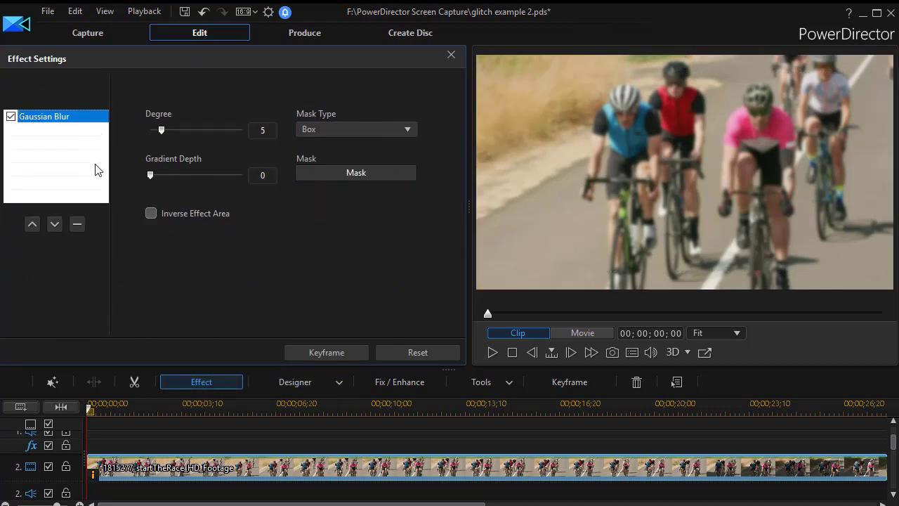
{"action": "left_click_drag", "start_coordinate": [162, 130], "coordinate": [132, 136]}
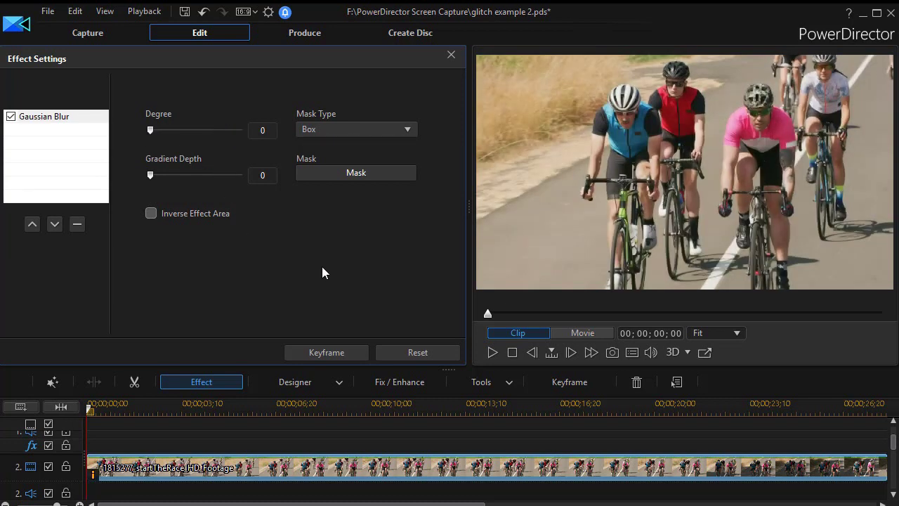
{"action": "left_click", "coordinate": [330, 352]}
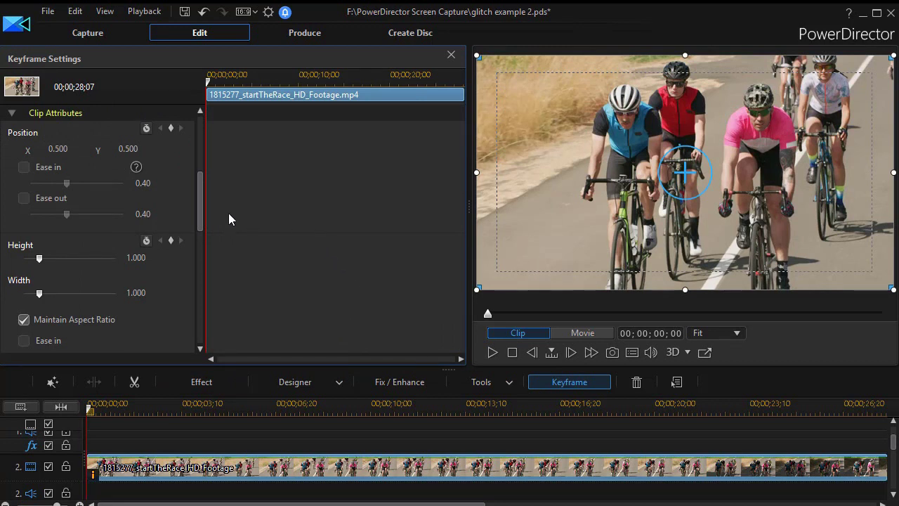
- Scroll Keyframe Settings to the Gaussian Blur Degree track and zoom the ruler to frame level
{"action": "left_click_drag", "start_coordinate": [200, 204], "coordinate": [199, 104]}
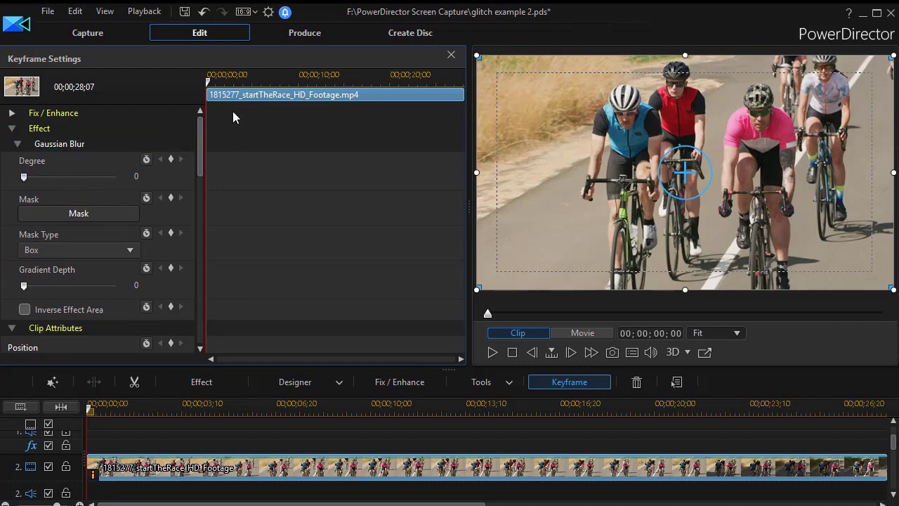
{"action": "left_click_drag", "start_coordinate": [291, 73], "coordinate": [337, 75]}
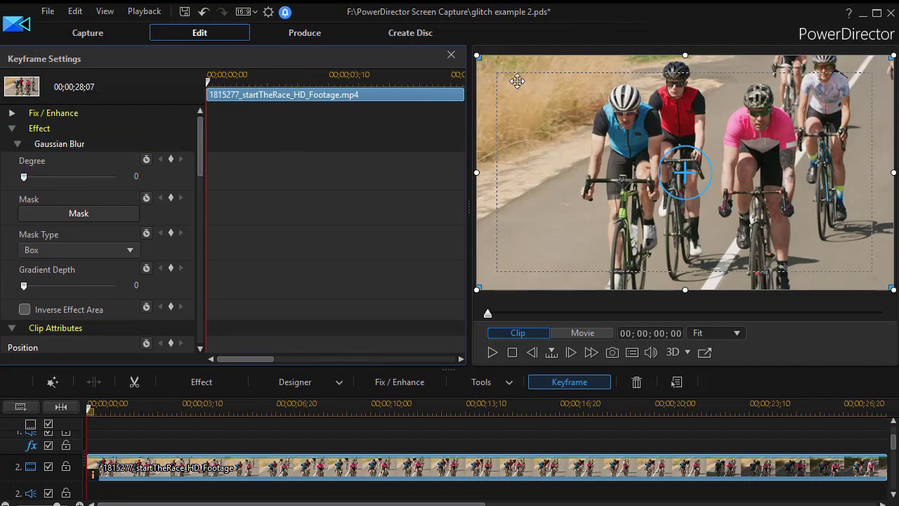
{"action": "left_click_drag", "start_coordinate": [251, 74], "coordinate": [428, 80]}
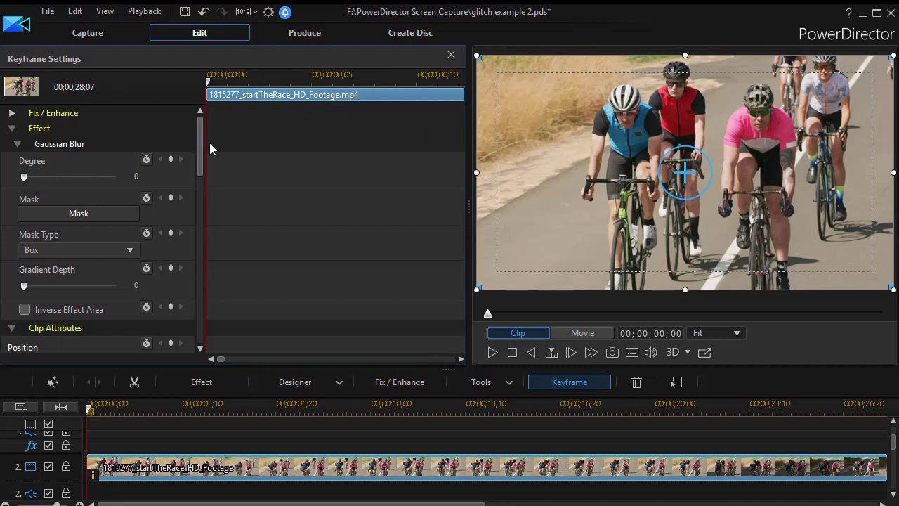
- Keyframe blur Degree 0 at the start and 7 at 00;00;00;05, shifting the picture up-right
{"action": "left_click", "coordinate": [171, 161]}
{"action": "left_click_drag", "start_coordinate": [209, 92], "coordinate": [322, 97]}
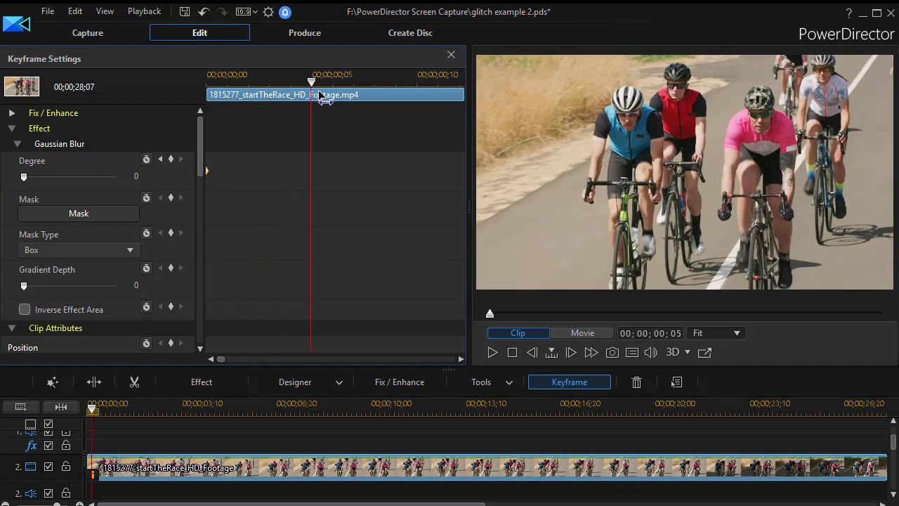
{"action": "left_click", "coordinate": [170, 159]}
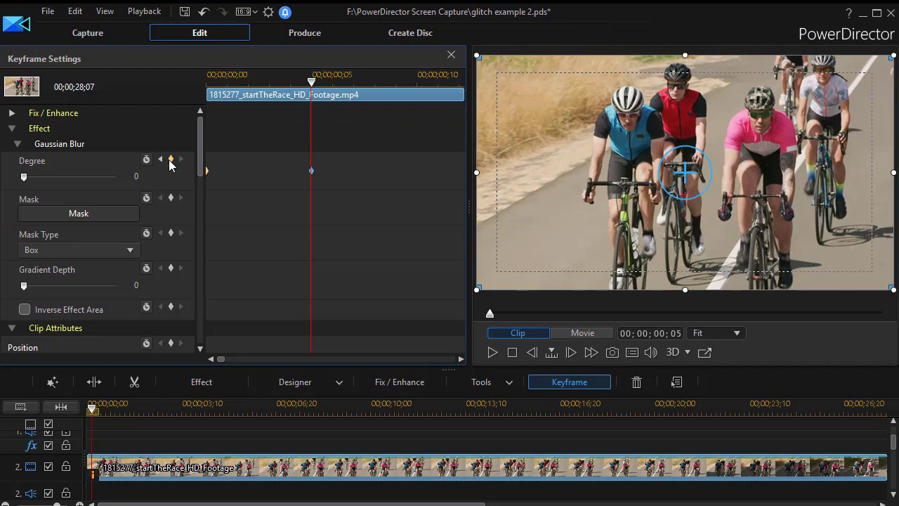
{"action": "left_click", "coordinate": [37, 180]}
{"action": "left_click", "coordinate": [41, 179]}
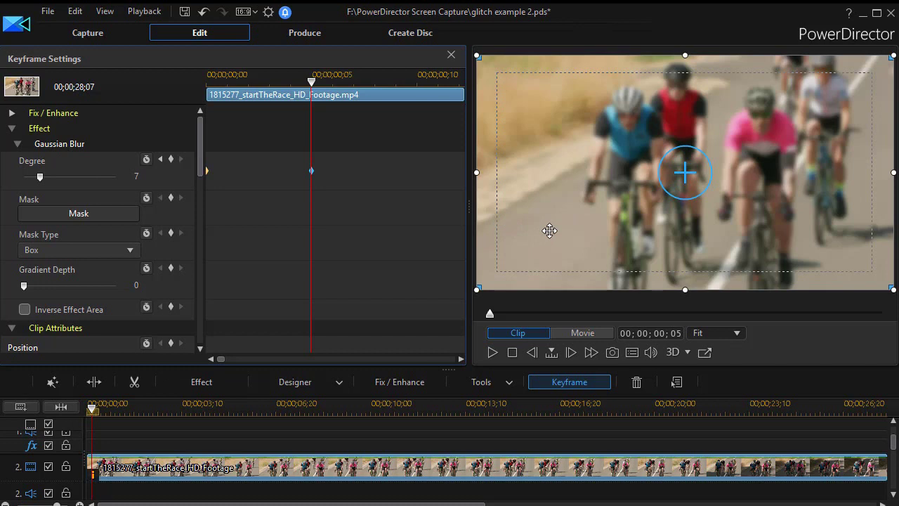
{"action": "left_click_drag", "start_coordinate": [546, 227], "coordinate": [573, 217]}
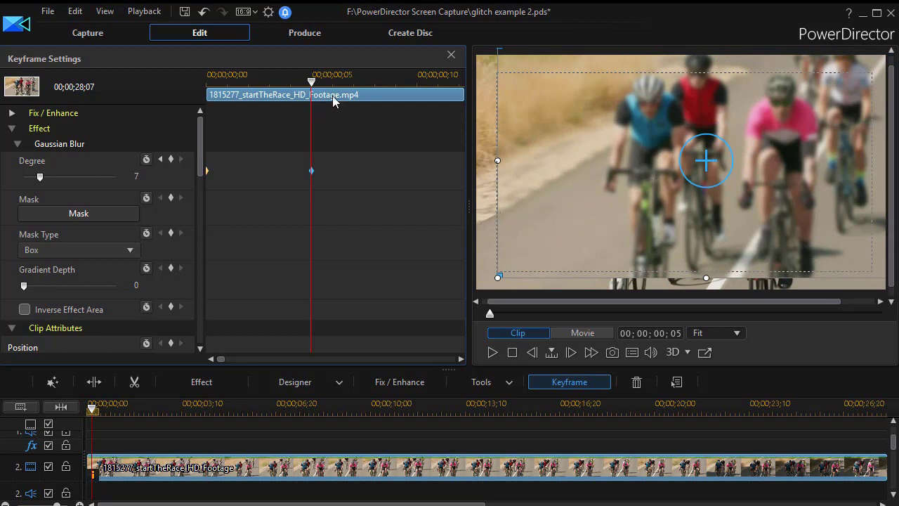
{"action": "left_click_drag", "start_coordinate": [314, 83], "coordinate": [411, 99]}
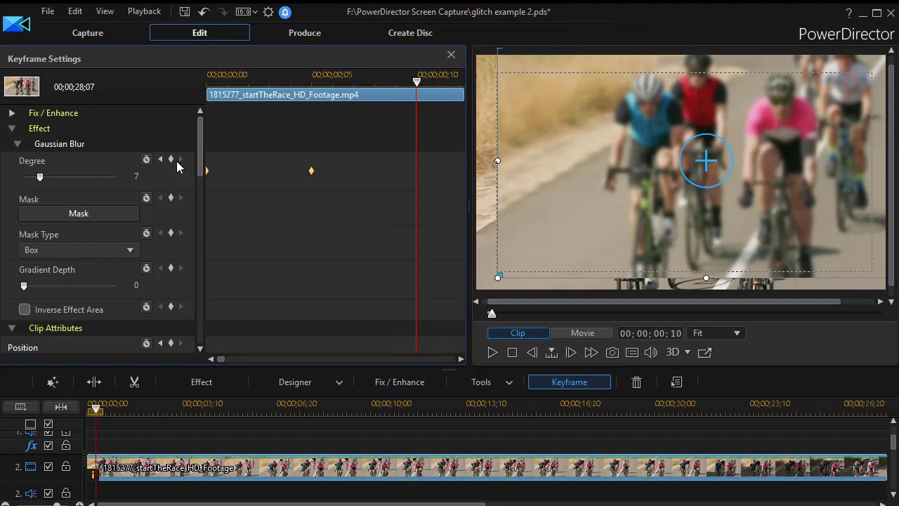
- At 00;00;00;10, add a blur Degree keyframe of 0 and recentre the picture
{"action": "left_click", "coordinate": [170, 159]}
{"action": "left_click_drag", "start_coordinate": [40, 177], "coordinate": [23, 177]}
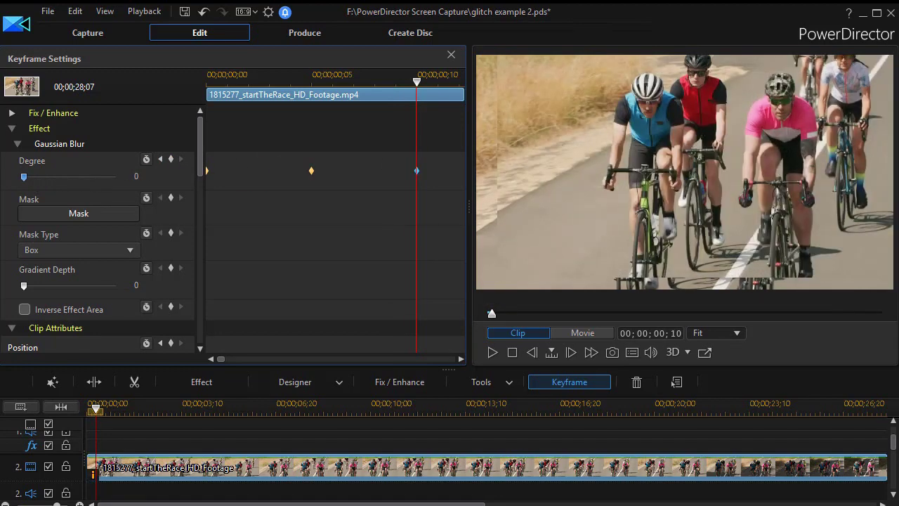
{"action": "mouse_move", "coordinate": [600, 152]}
{"action": "left_mouse_down"}
{"action": "mouse_move", "coordinate": [584, 165]}
{"action": "mouse_move", "coordinate": [594, 157]}
{"action": "left_mouse_up"}
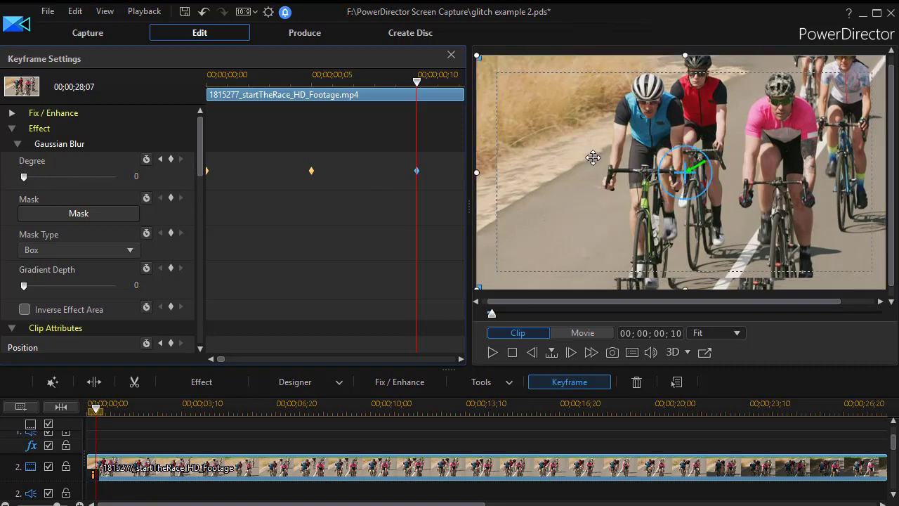
{"action": "left_click_drag", "start_coordinate": [540, 180], "coordinate": [520, 199]}
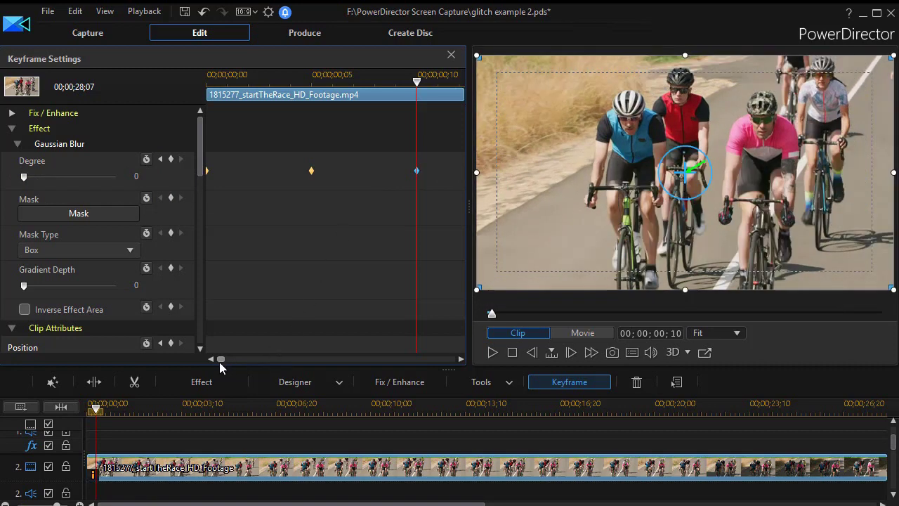
- At 00;00;00;15, raise the blur Degree to 9 to blur the picture again
{"action": "scroll", "coordinate": [220, 361], "scroll_direction": "right", "scroll_amount": 2}
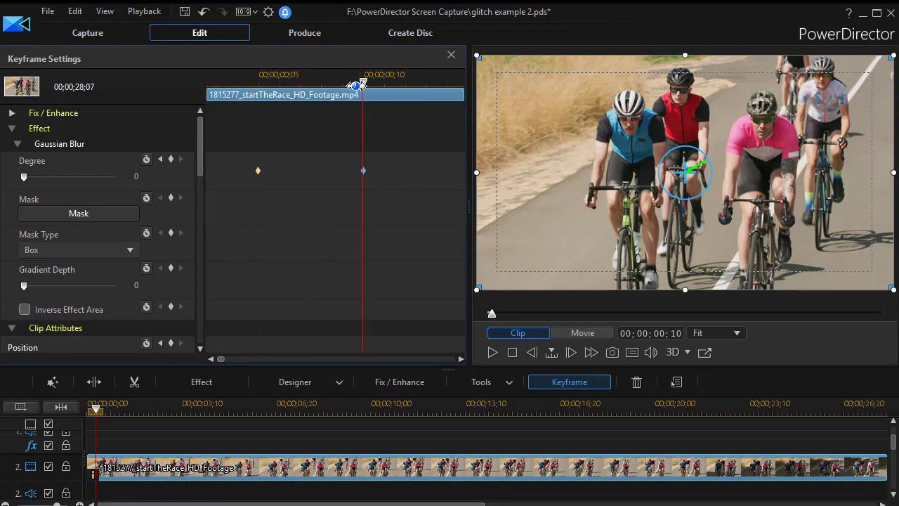
{"action": "left_click_drag", "start_coordinate": [407, 81], "coordinate": [399, 83]}
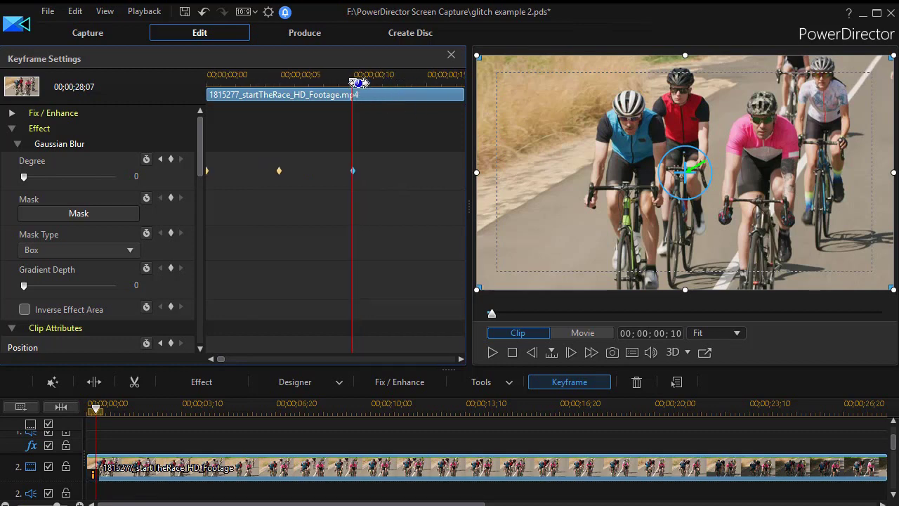
{"action": "left_click", "coordinate": [426, 80]}
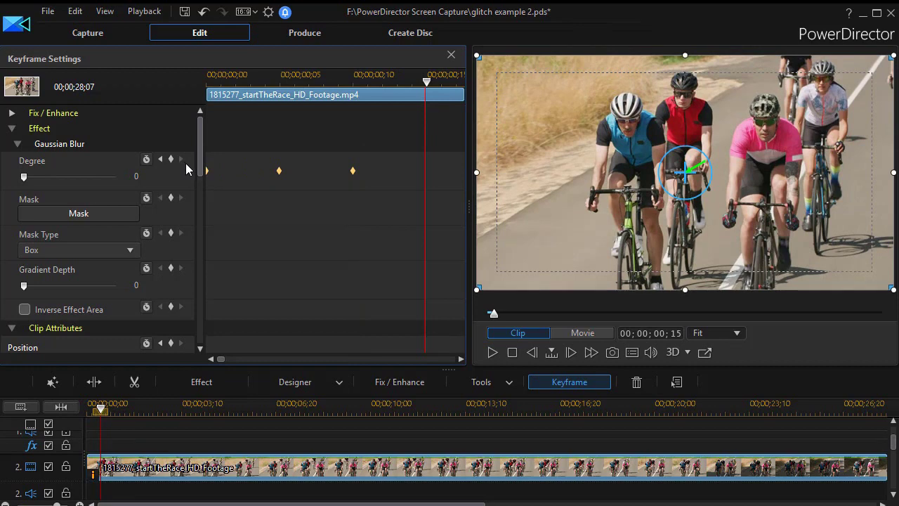
{"action": "left_click_drag", "start_coordinate": [33, 178], "coordinate": [46, 179]}
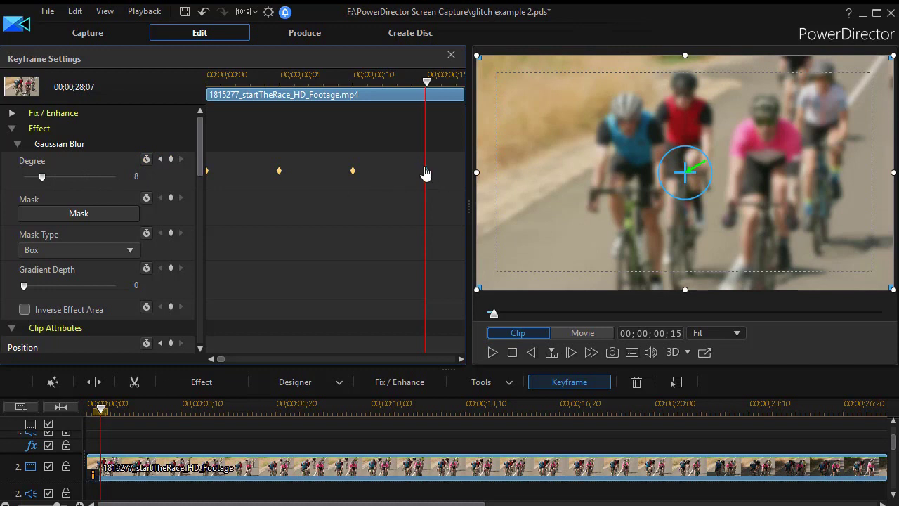
- At 00;00;00;19, add a blur Degree keyframe of 0 and shift the clip left and down
{"action": "left_click_drag", "start_coordinate": [639, 215], "coordinate": [661, 203]}
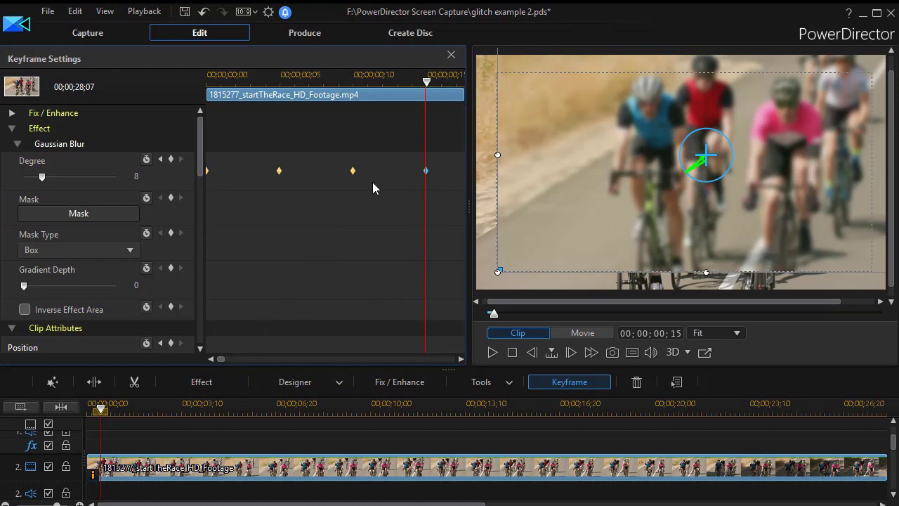
{"action": "scroll", "coordinate": [221, 358], "scroll_direction": "right", "scroll_amount": 2}
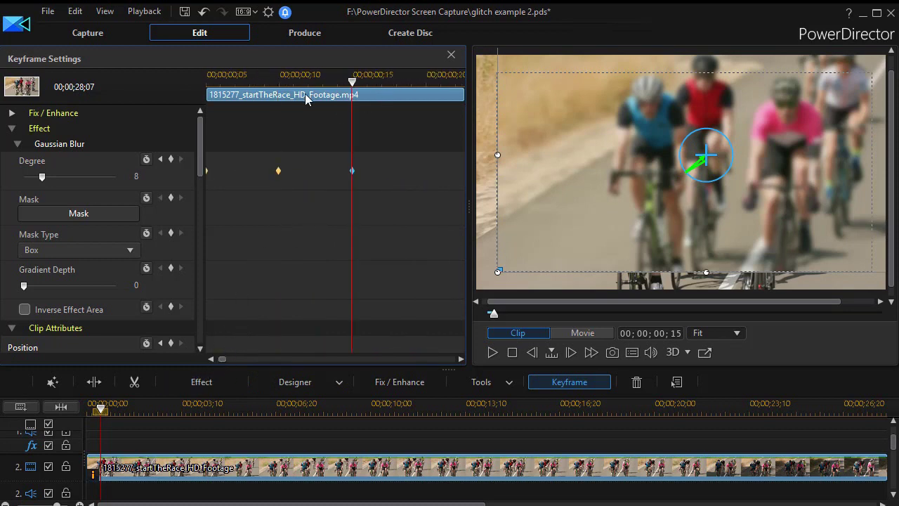
{"action": "left_click_drag", "start_coordinate": [354, 81], "coordinate": [419, 102]}
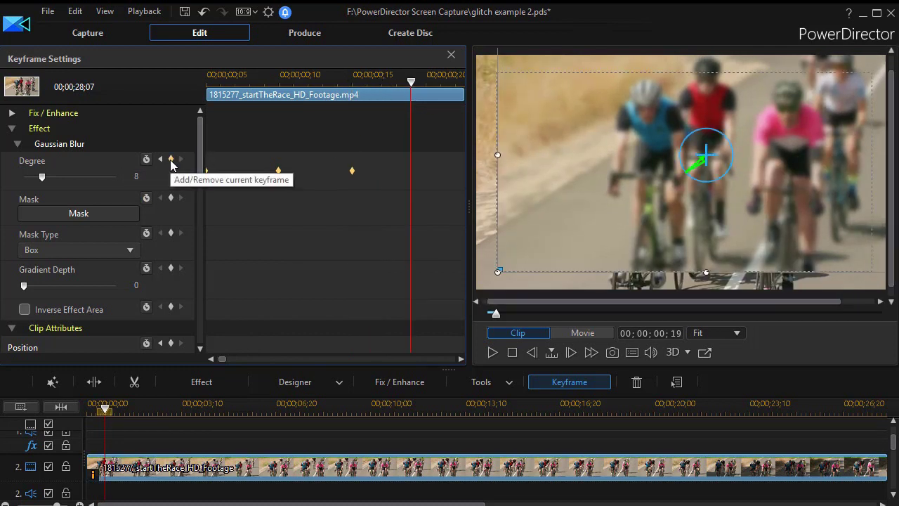
{"action": "left_click_drag", "start_coordinate": [43, 180], "coordinate": [25, 177]}
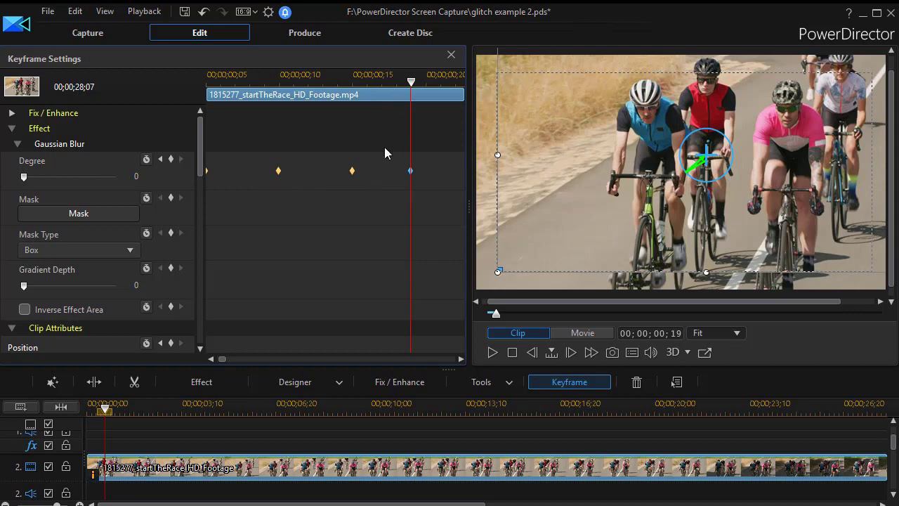
{"action": "left_click", "coordinate": [160, 160]}
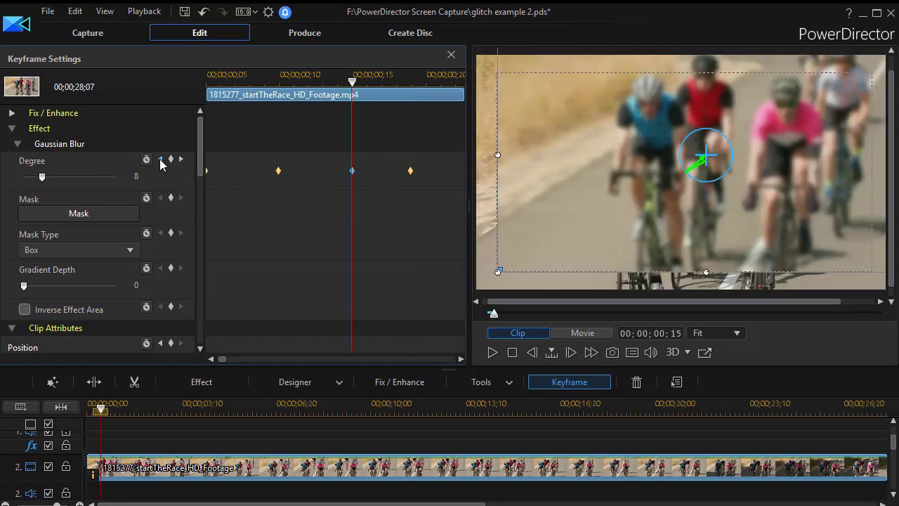
{"action": "left_click", "coordinate": [180, 160]}
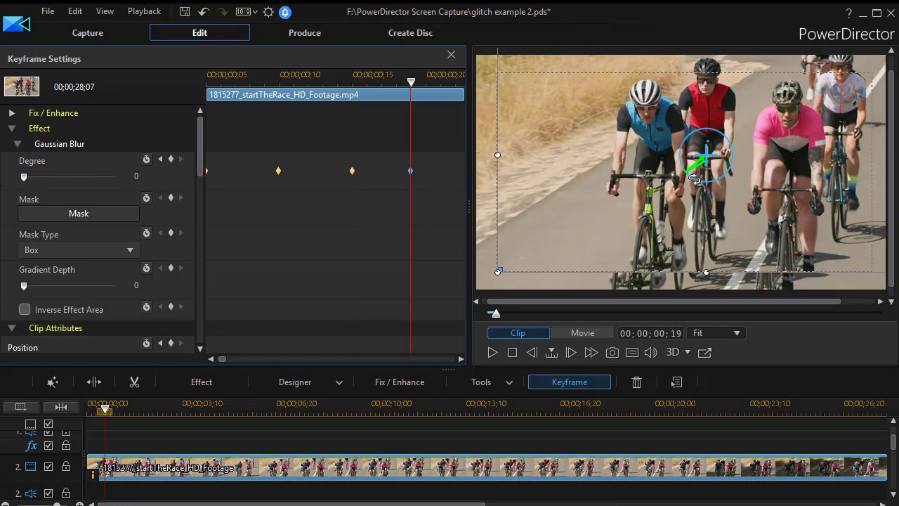
{"action": "left_click_drag", "start_coordinate": [636, 163], "coordinate": [618, 181]}
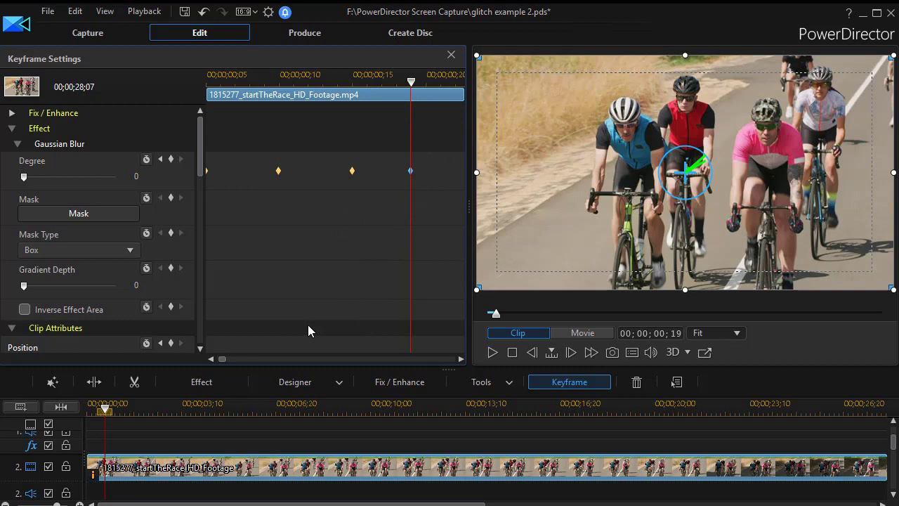
- At 00;00;00;22, set blur Degree back to 8 and offset the clip to 0.450, 0.392
{"action": "left_click_drag", "start_coordinate": [221, 360], "coordinate": [224, 359]}
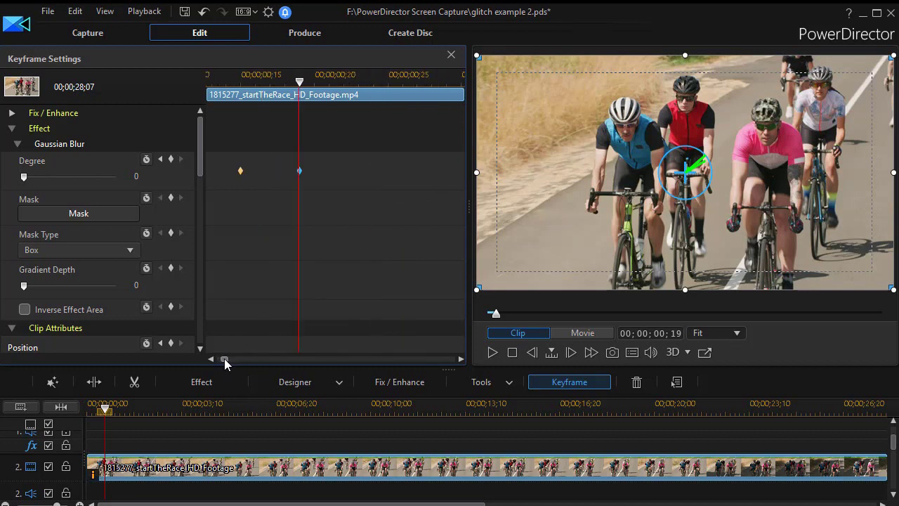
{"action": "left_click_drag", "start_coordinate": [301, 85], "coordinate": [345, 83]}
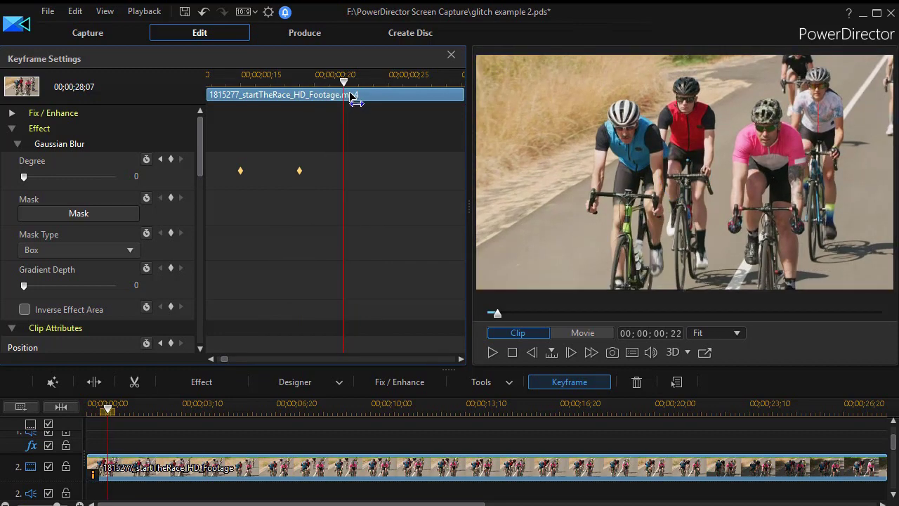
{"action": "left_click_drag", "start_coordinate": [25, 177], "coordinate": [43, 183]}
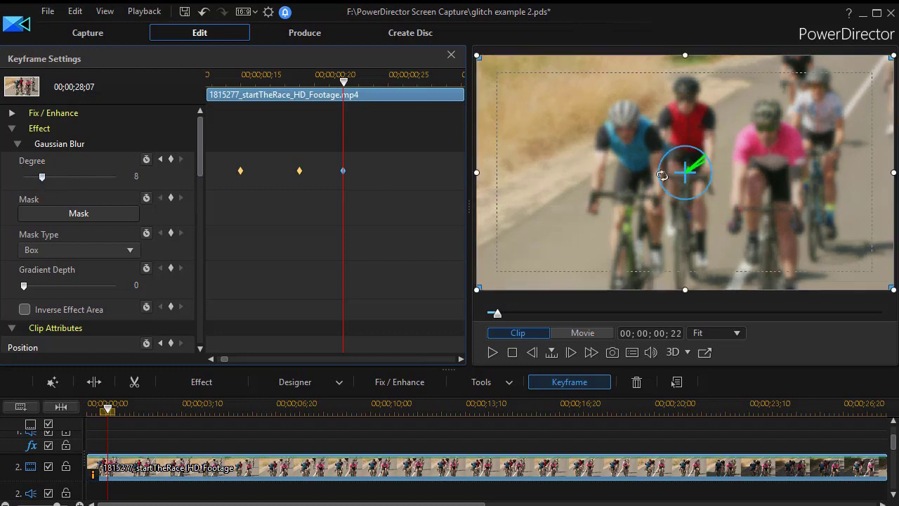
{"action": "left_click_drag", "start_coordinate": [613, 140], "coordinate": [613, 144]}
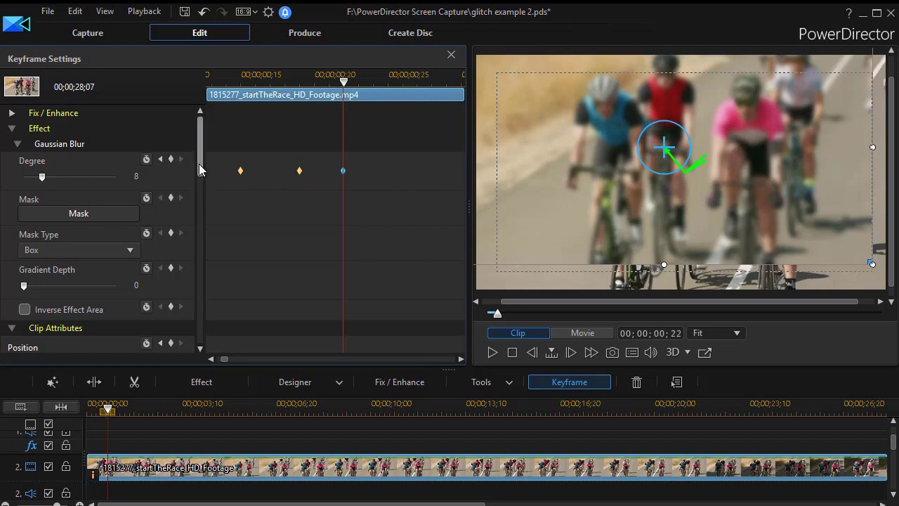
{"action": "left_click_drag", "start_coordinate": [200, 164], "coordinate": [193, 197]}
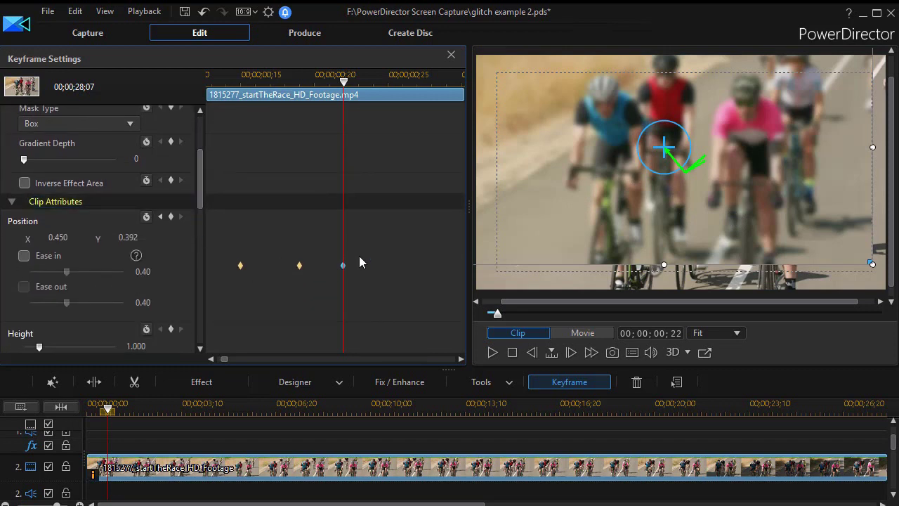
{"action": "left_click_drag", "start_coordinate": [199, 187], "coordinate": [201, 128]}
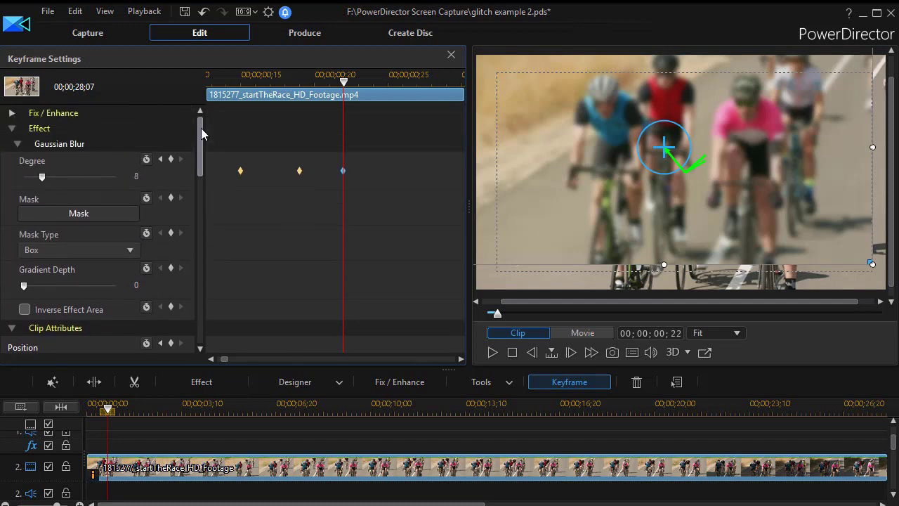
- Close Keyframe Settings and show the imported media clips in the library
{"action": "left_click", "coordinate": [450, 57]}
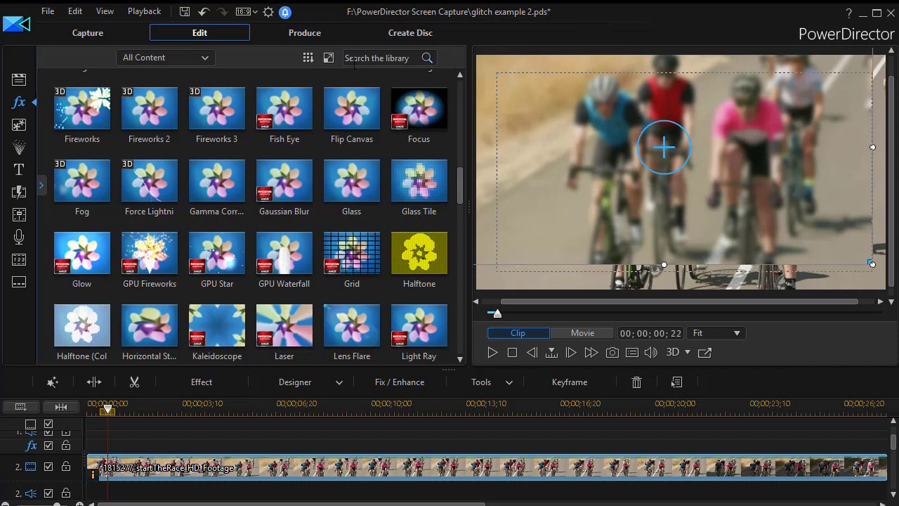
{"action": "left_click", "coordinate": [20, 79]}
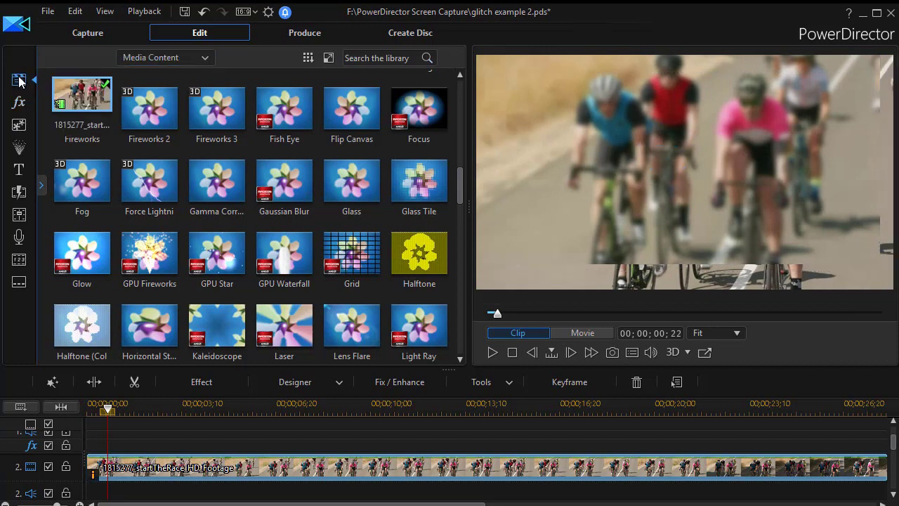
{"action": "left_click", "coordinate": [19, 83]}
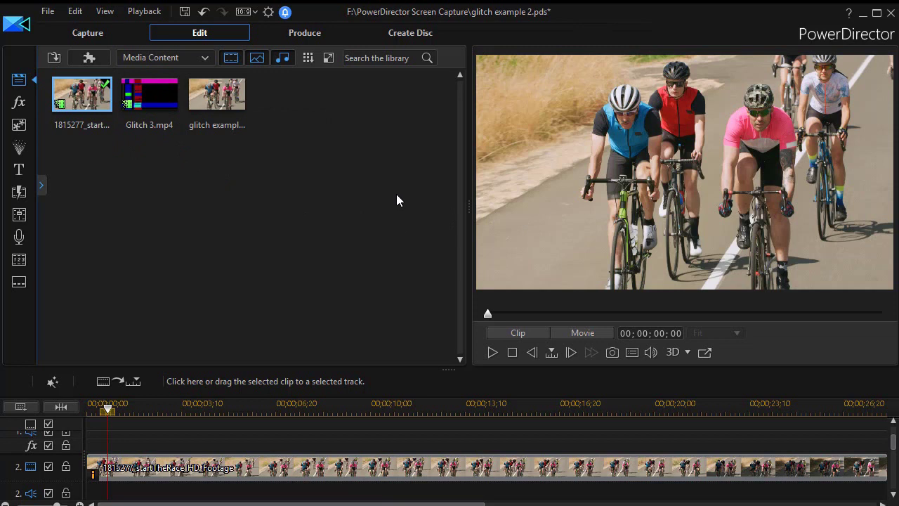
- Place Glitch 3.mp4 at the start of video track 3
{"action": "left_click_drag", "start_coordinate": [894, 441], "coordinate": [896, 458]}
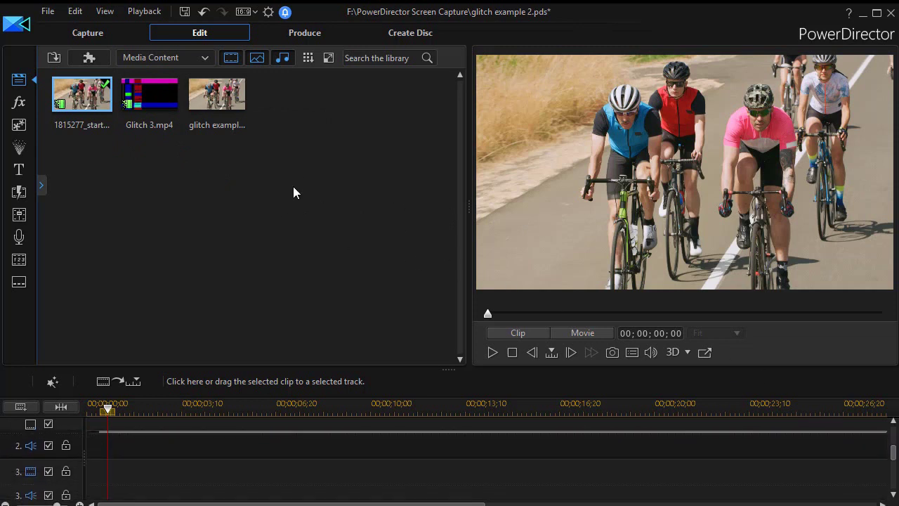
{"action": "left_click_drag", "start_coordinate": [144, 99], "coordinate": [79, 488]}
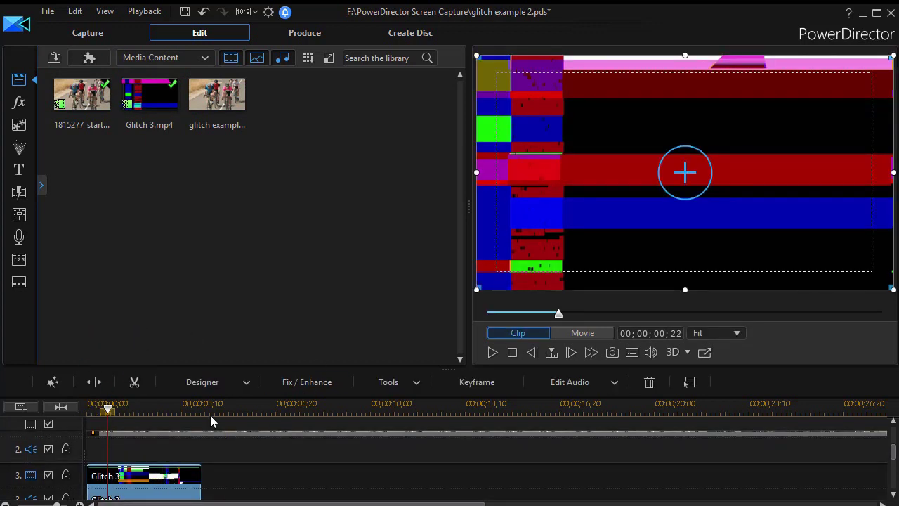
{"action": "scroll", "coordinate": [169, 477], "scroll_direction": "down", "scroll_amount": 1}
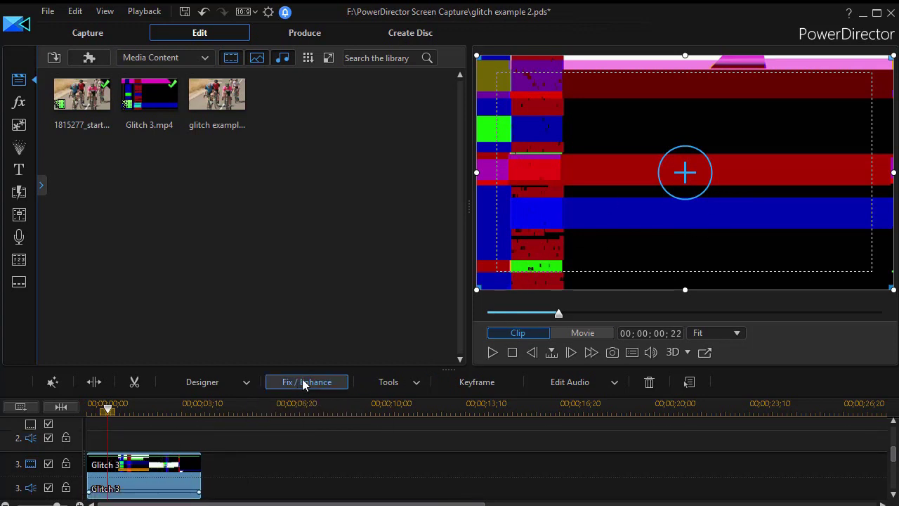
{"action": "left_click", "coordinate": [398, 383]}
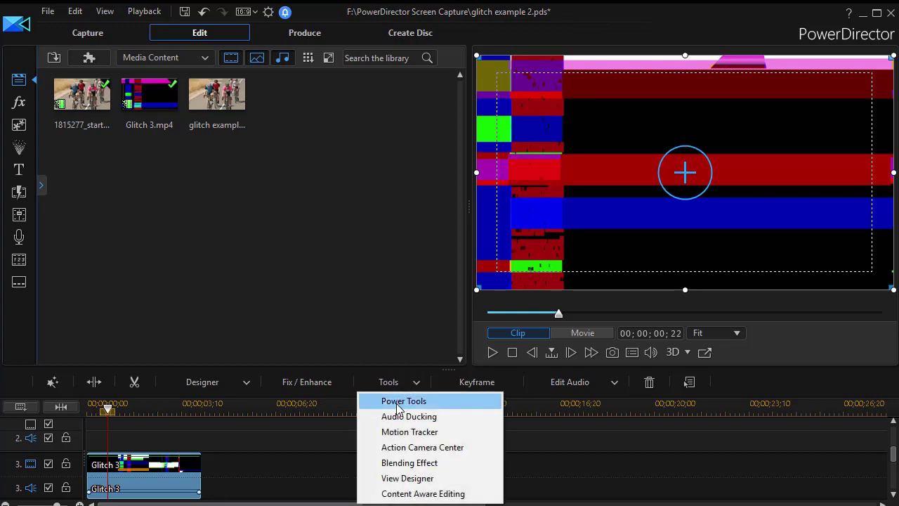
- Set the Glitch 3 clip's blending mode to Screen and return the playhead to the start
{"action": "left_click", "coordinate": [398, 401]}
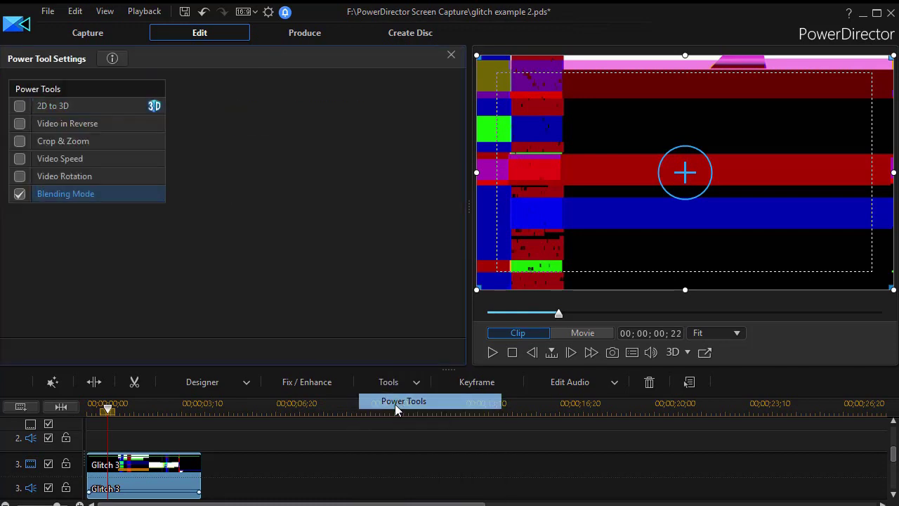
{"action": "left_click", "coordinate": [24, 197]}
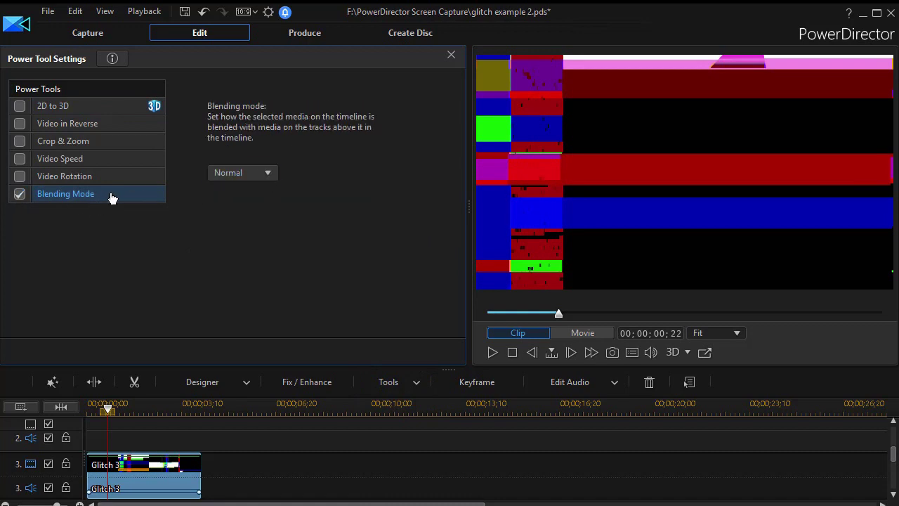
{"action": "left_click", "coordinate": [271, 173]}
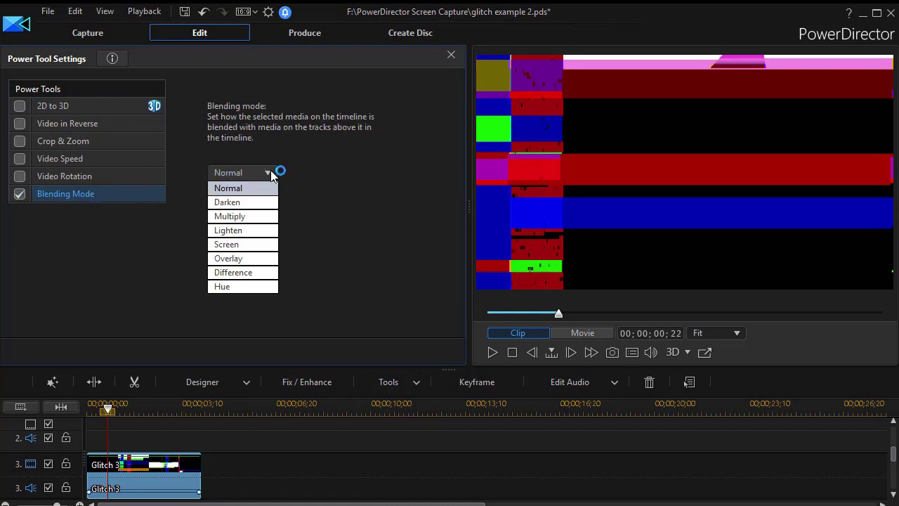
{"action": "left_click", "coordinate": [252, 244]}
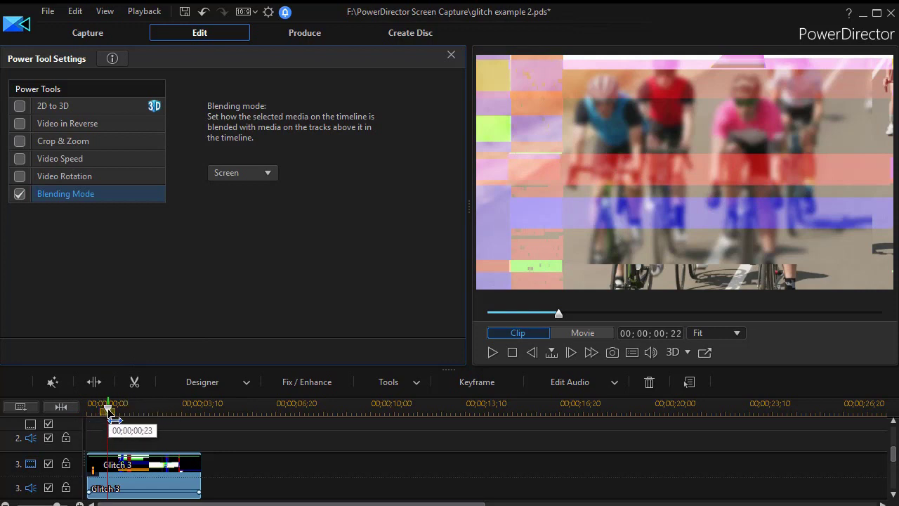
{"action": "left_click_drag", "start_coordinate": [111, 416], "coordinate": [88, 408]}
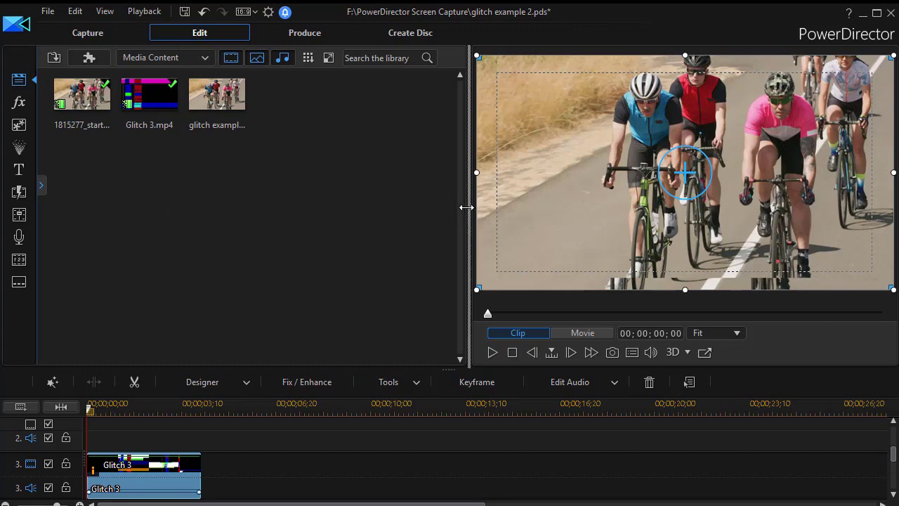
- Enlarge the preview and play the project back, pausing at 00;00;03;24
{"action": "left_click_drag", "start_coordinate": [468, 207], "coordinate": [270, 207]}
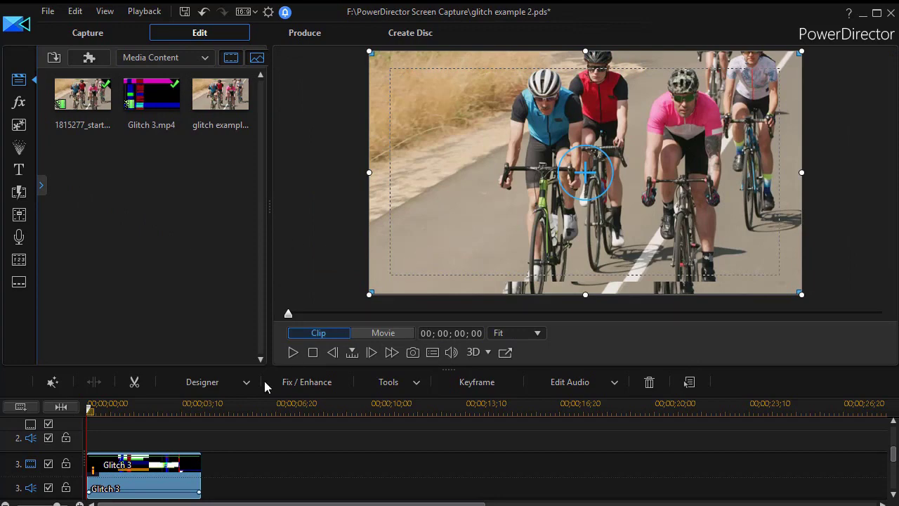
{"action": "left_click", "coordinate": [294, 352]}
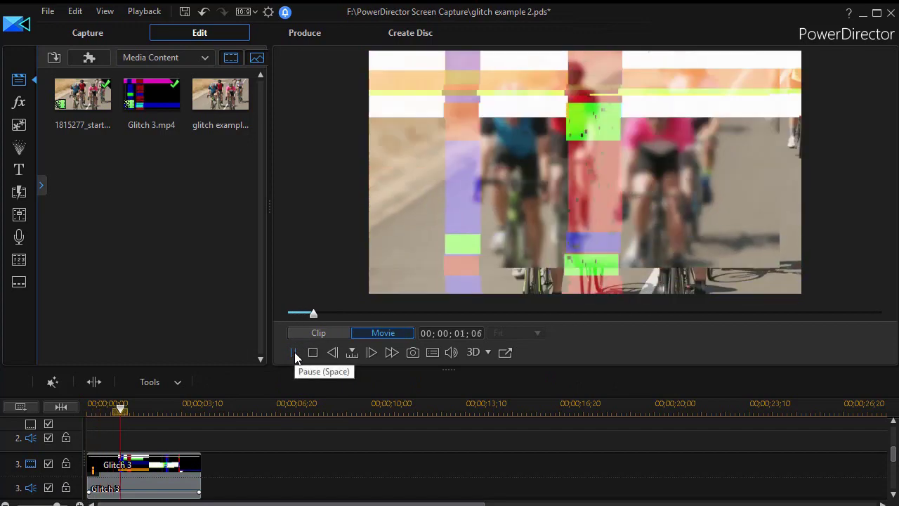
{"action": "left_click", "coordinate": [296, 354]}
{"action": "left_click_drag", "start_coordinate": [328, 314], "coordinate": [289, 316]}
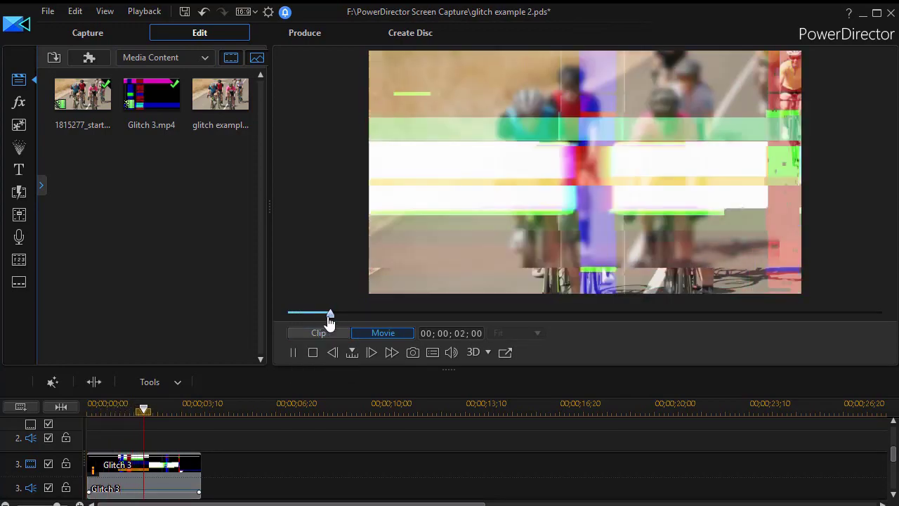
{"action": "left_click", "coordinate": [292, 353]}
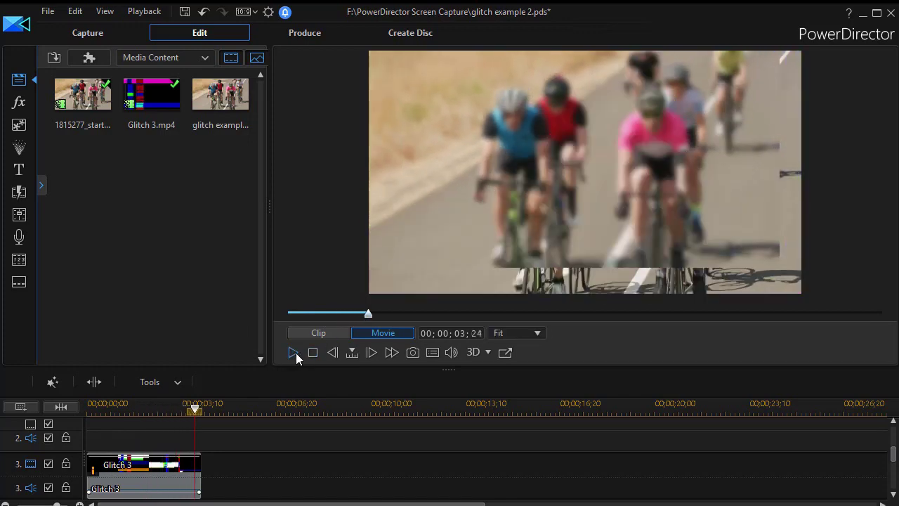